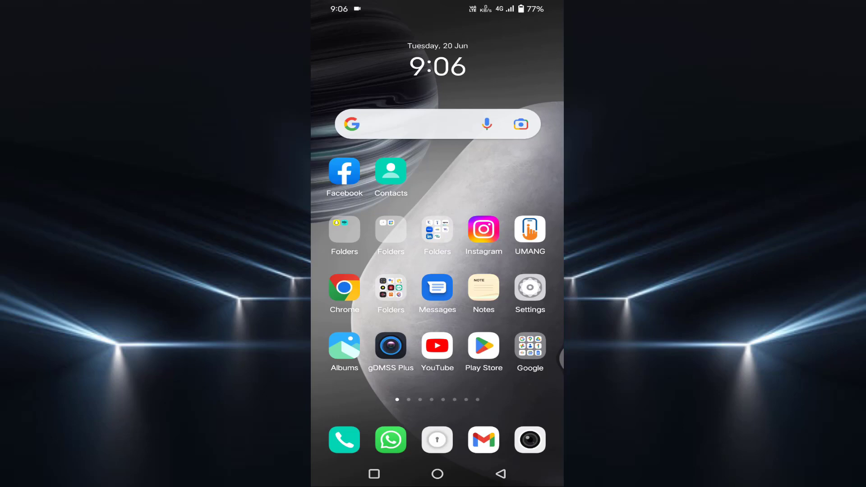
# Step: Search the Play Store for 'contacts' and start updating Contacts by Google LLC
pyautogui.click(483, 346)
pyautogui.click(410, 33)
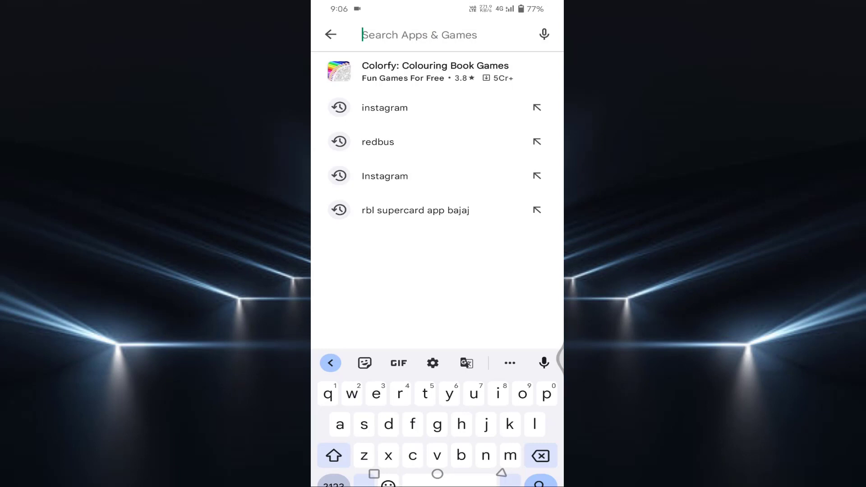
pyautogui.write('cont')
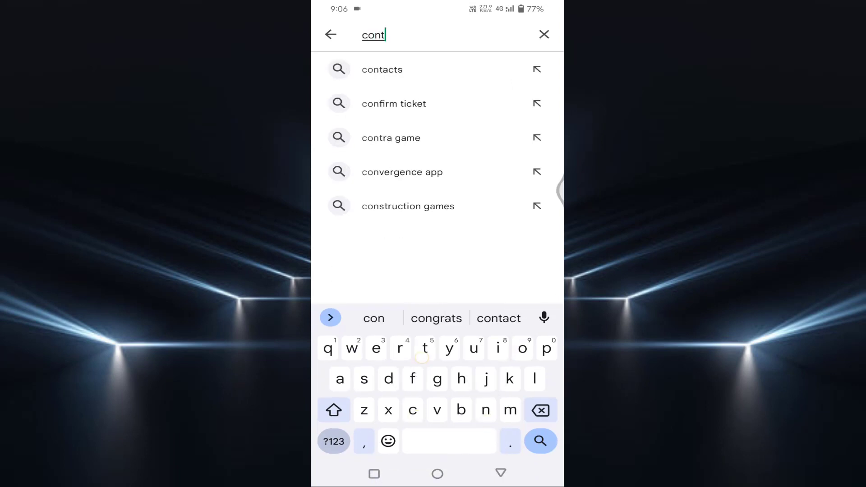
pyautogui.click(381, 69)
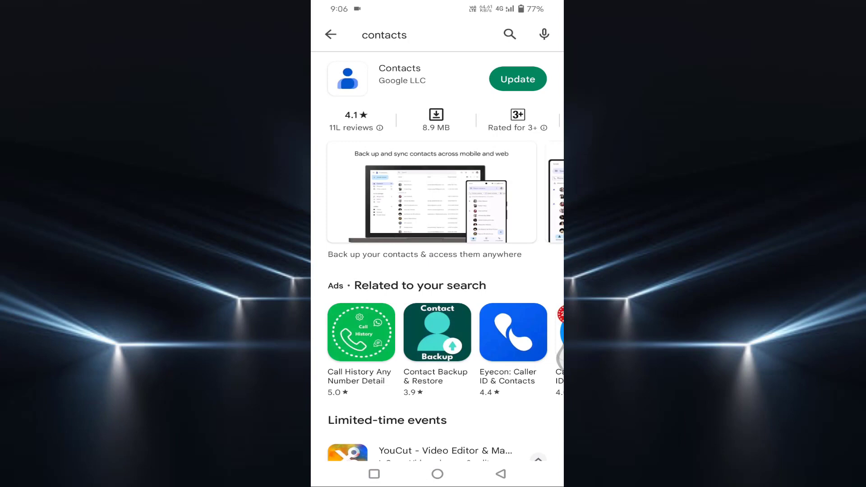
pyautogui.click(517, 80)
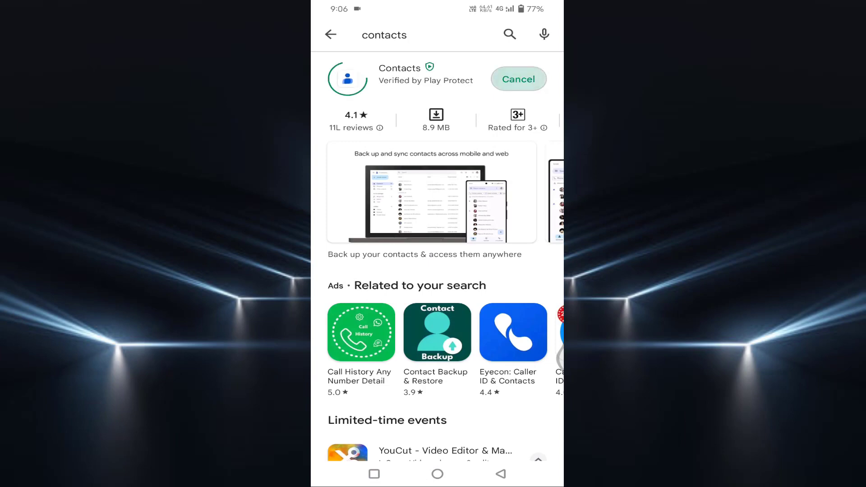
pyautogui.click(500, 473)
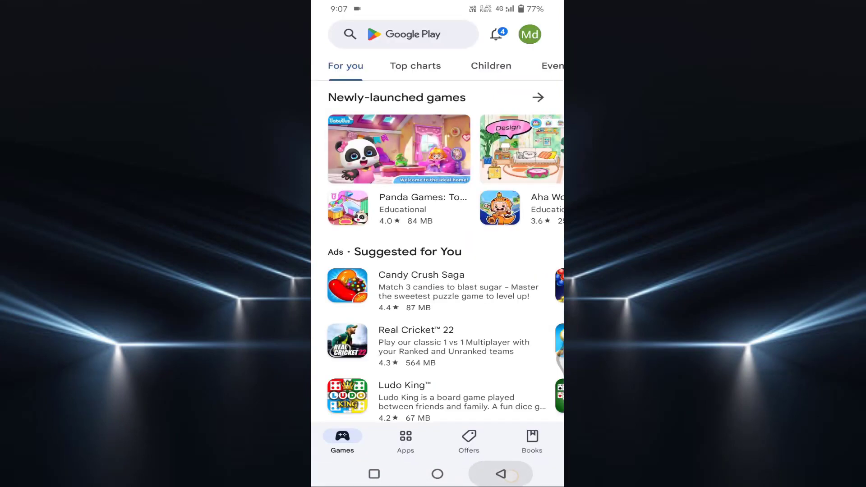
# Step: From the home screen, open Settings' full list of 170 apps and scroll to Contacts
pyautogui.click(500, 474)
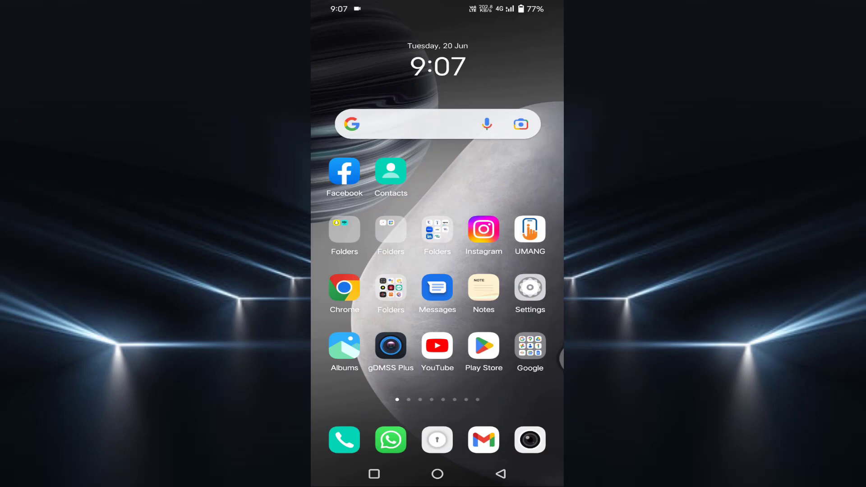
pyautogui.click(530, 288)
pyautogui.click(514, 366)
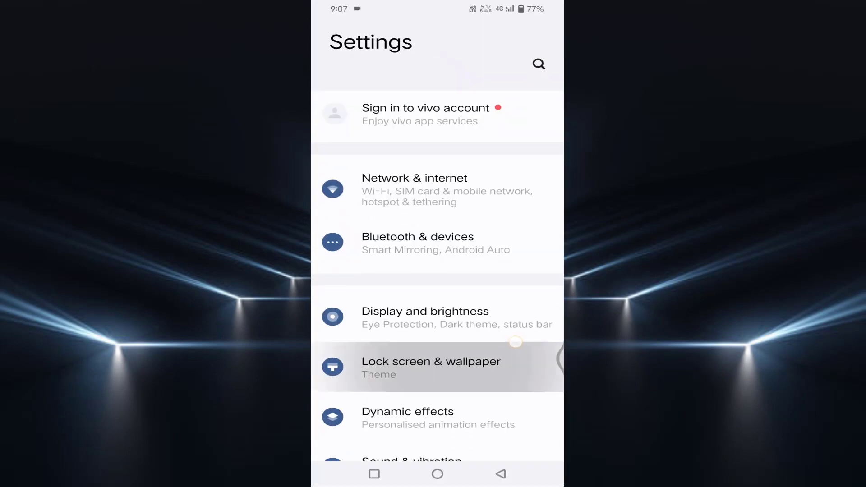
pyautogui.moveTo(515, 342); pyautogui.dragTo(515, 180)
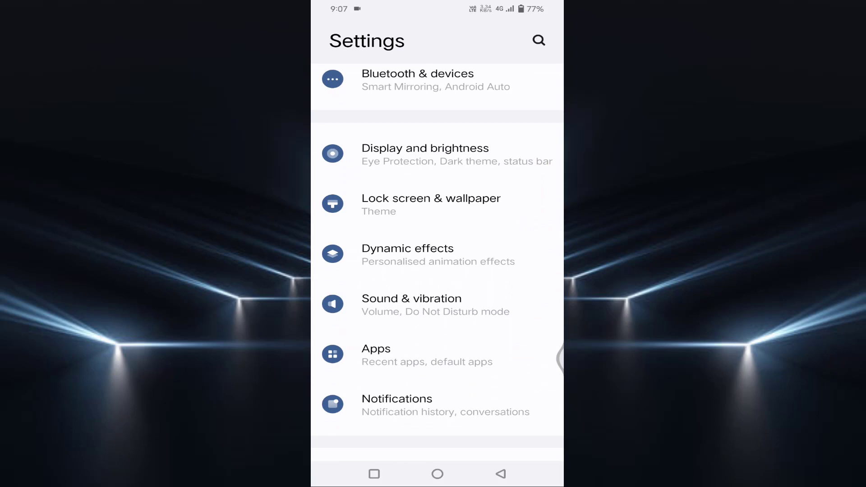
pyautogui.click(454, 354)
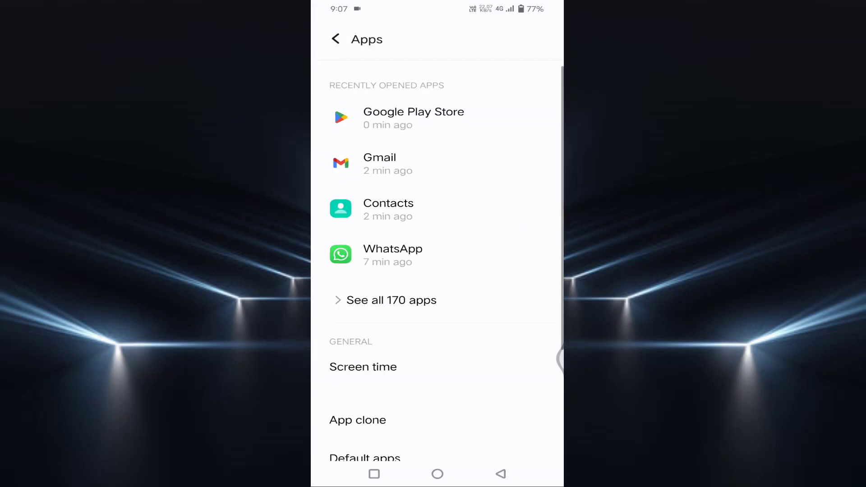
pyautogui.click(414, 300)
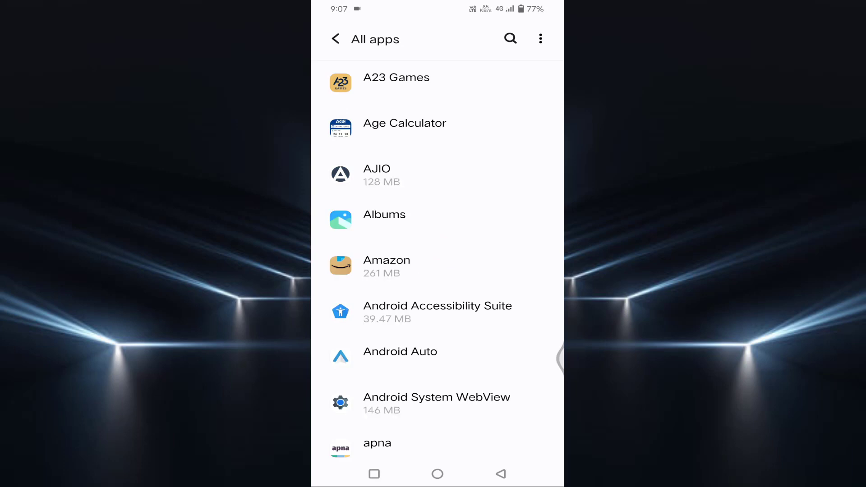
pyautogui.moveTo(489, 351); pyautogui.dragTo(489, 204)
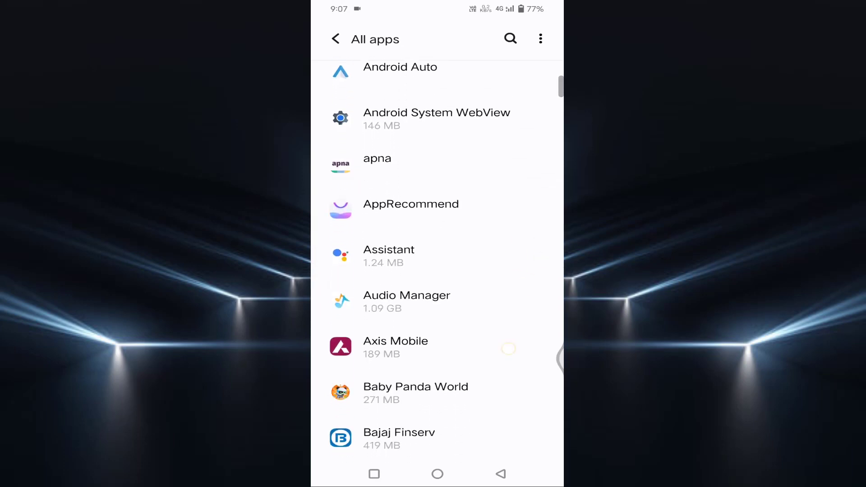
pyautogui.scroll(-10, 437, 271)
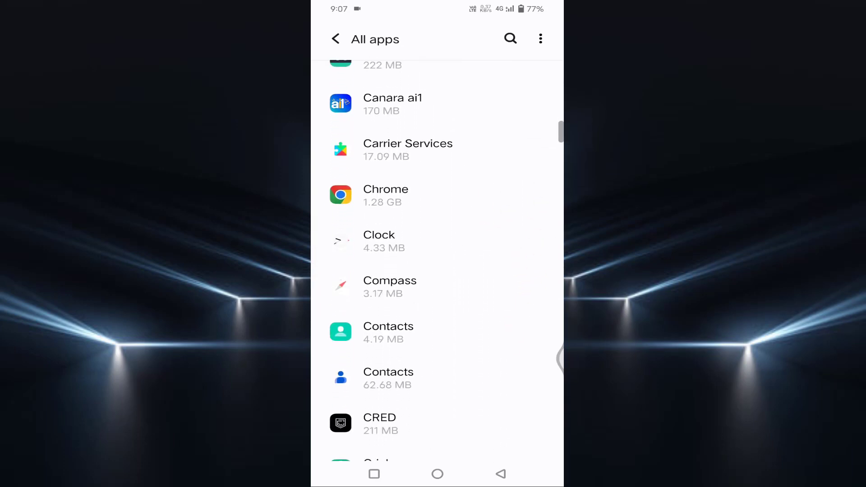
# Step: Force stop the Contacts app from its app info page
pyautogui.click(443, 331)
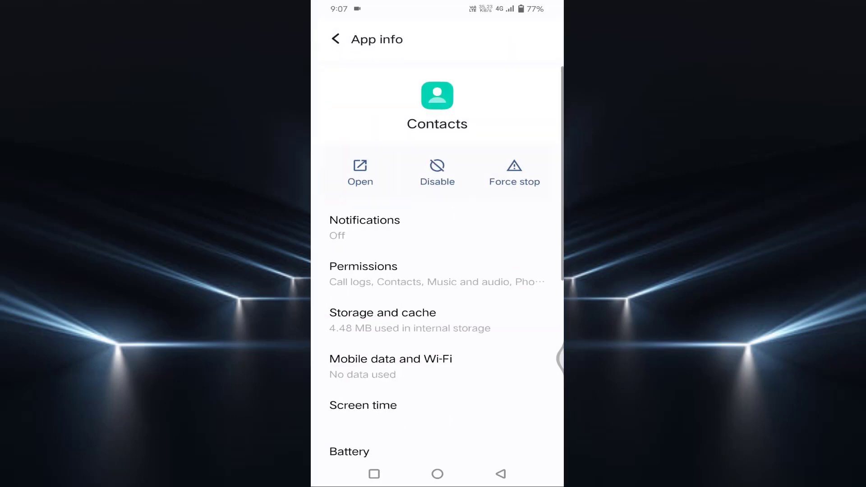
pyautogui.click(514, 172)
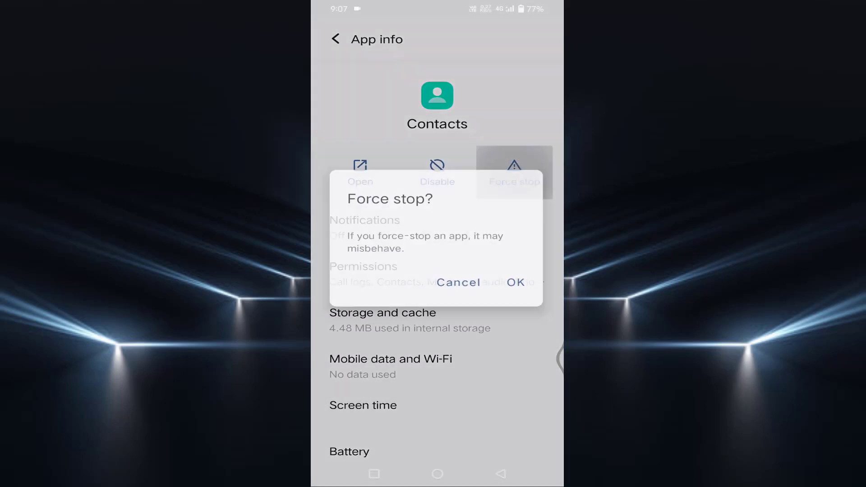
pyautogui.click(520, 284)
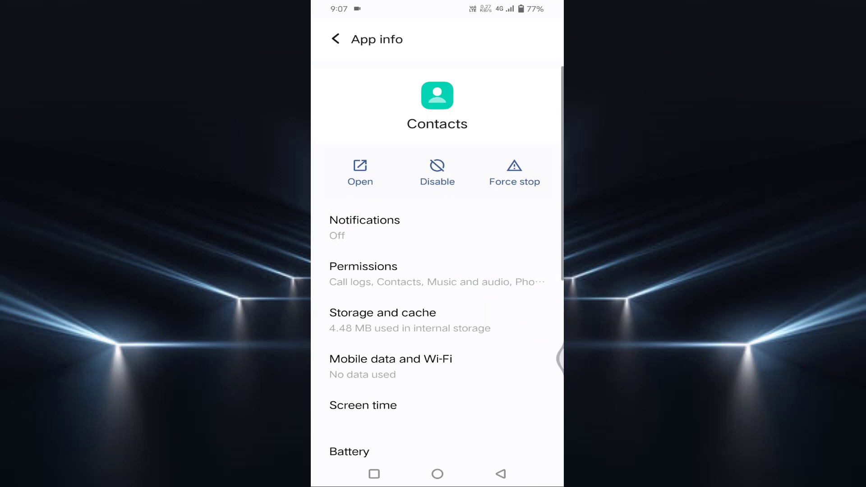
pyautogui.scroll(-2, 437, 270)
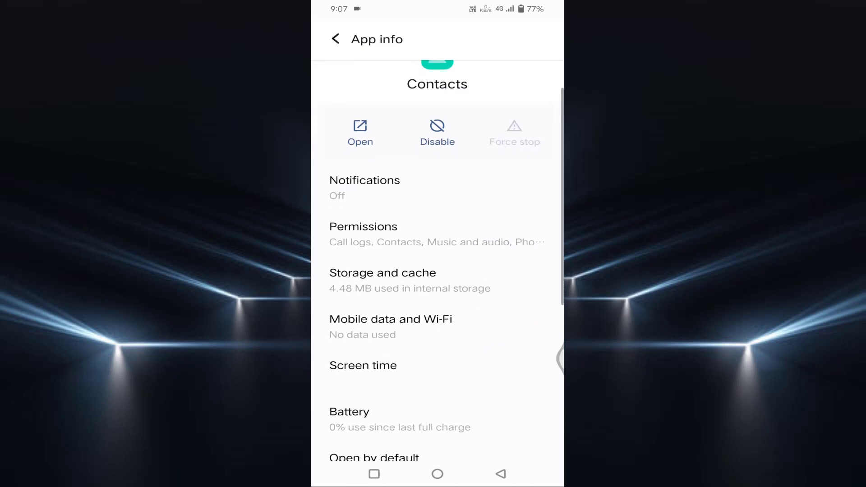
# Step: Clear the Contacts app's cache, bringing storage to 4.17 MB
pyautogui.click(460, 280)
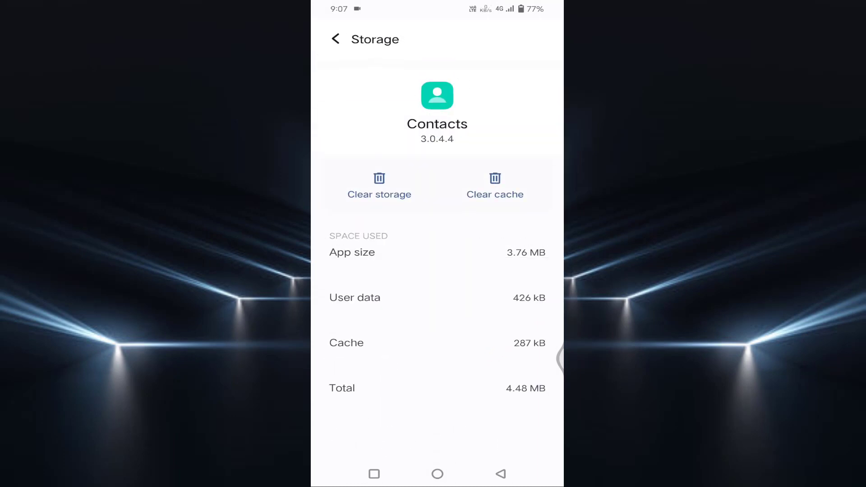
pyautogui.click(495, 185)
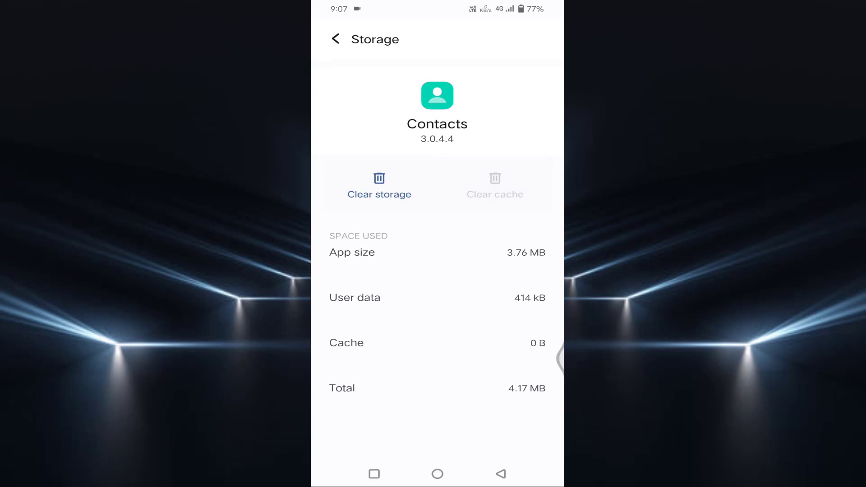
pyautogui.click(501, 473)
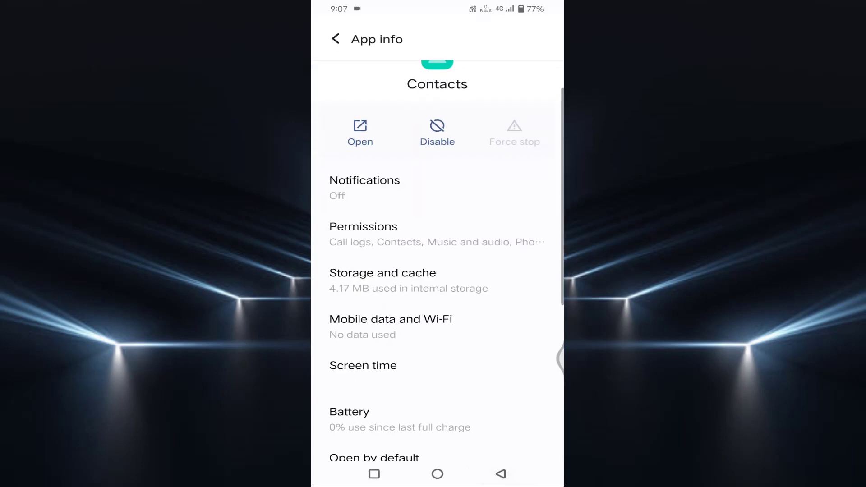
# Step: Confirm the Contacts app's Contacts permission is set to Allow
pyautogui.click(470, 233)
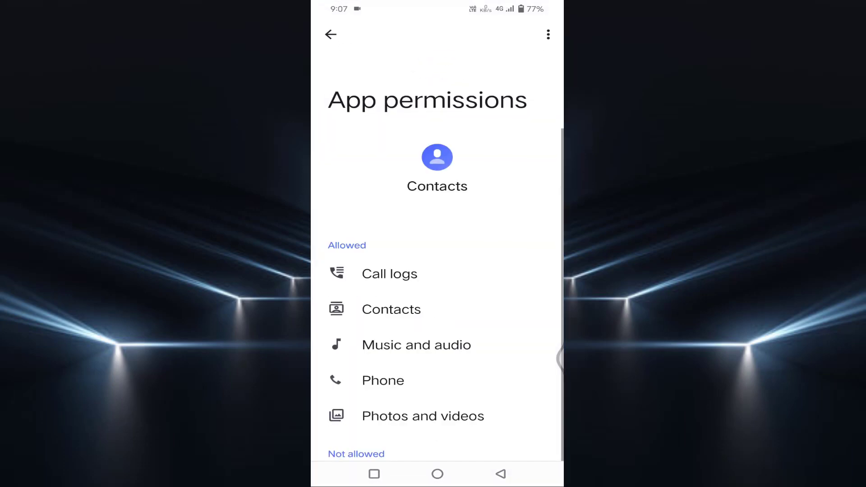
pyautogui.scroll(-5, 539, 292)
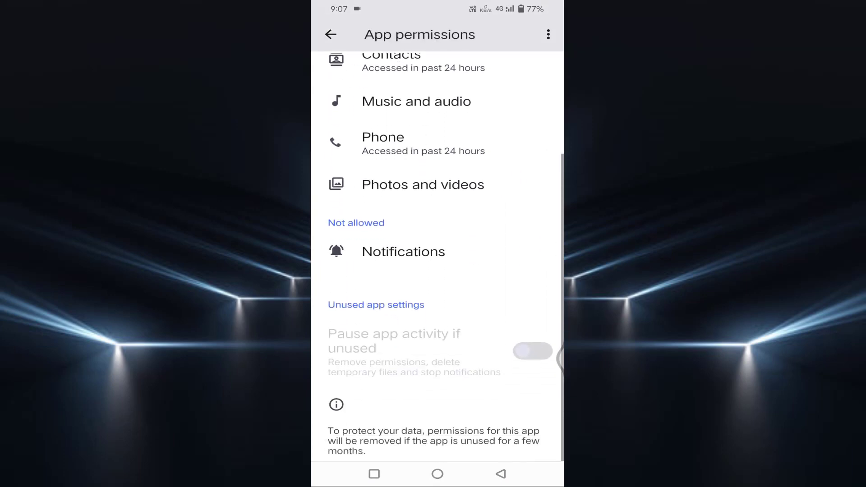
pyautogui.scroll(3, 437, 270)
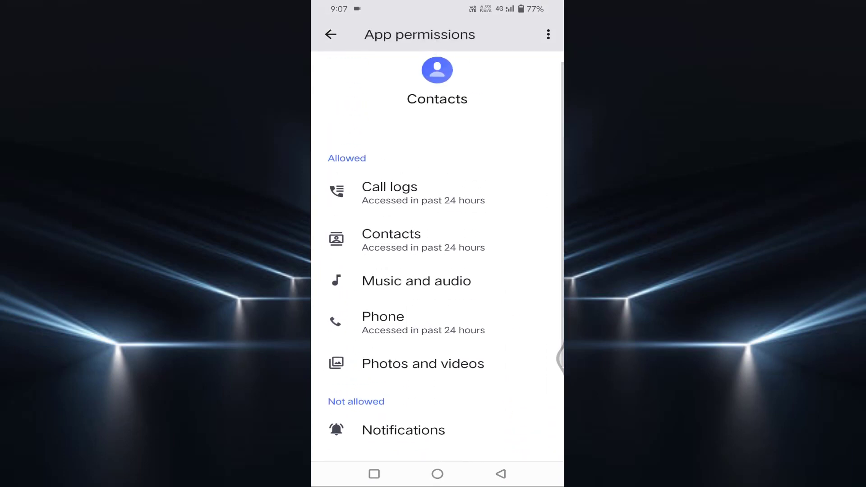
pyautogui.click(482, 242)
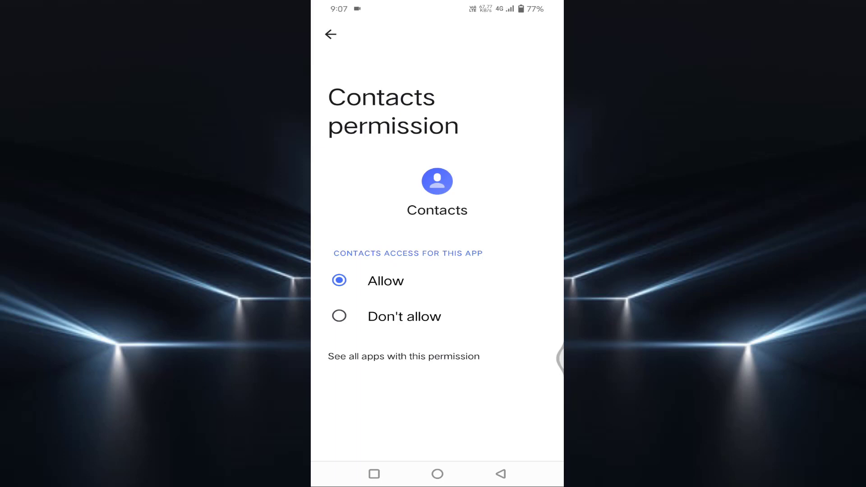
pyautogui.click(330, 34)
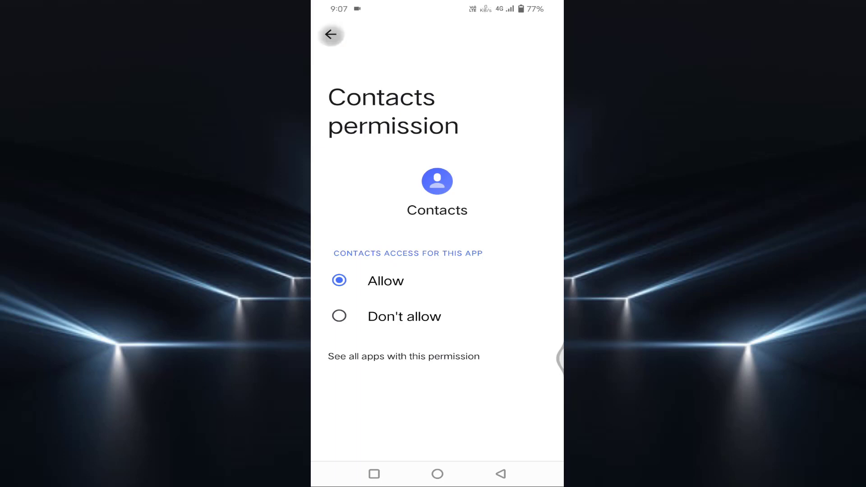
# Step: Back out of Settings to the home screen
pyautogui.click(500, 473)
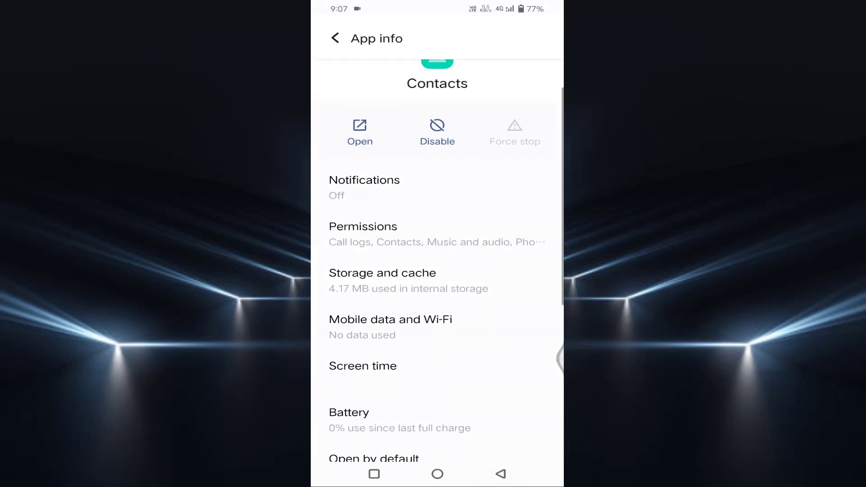
pyautogui.click(501, 474)
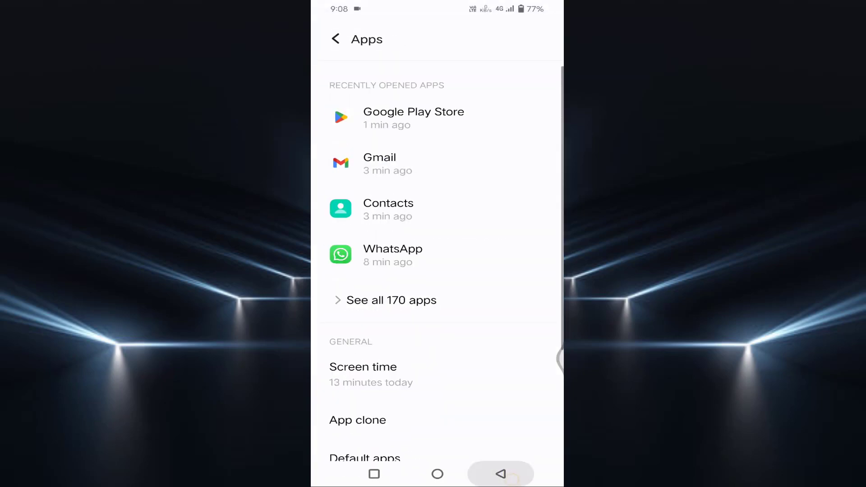
pyautogui.click(500, 473)
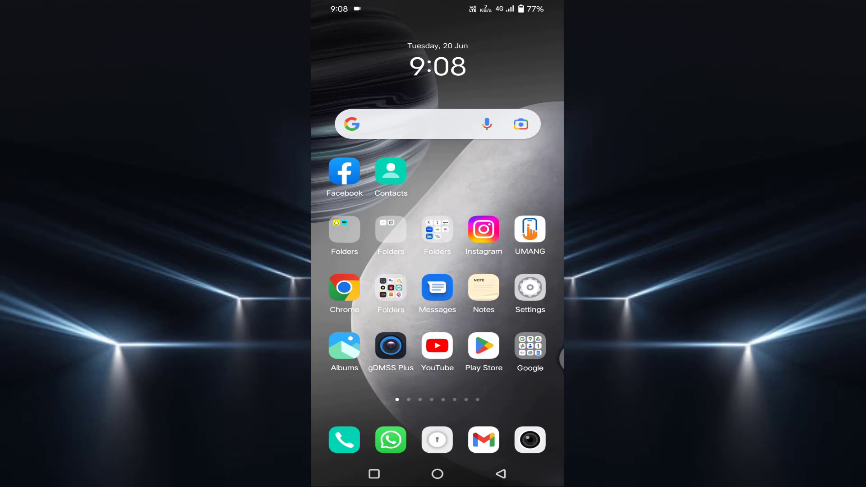
pyautogui.moveTo(514, 291)
pyautogui.mouseDown()
pyautogui.moveTo(352, 291)
pyautogui.moveTo(514, 291)
pyautogui.mouseUp()
pyautogui.click(530, 288)
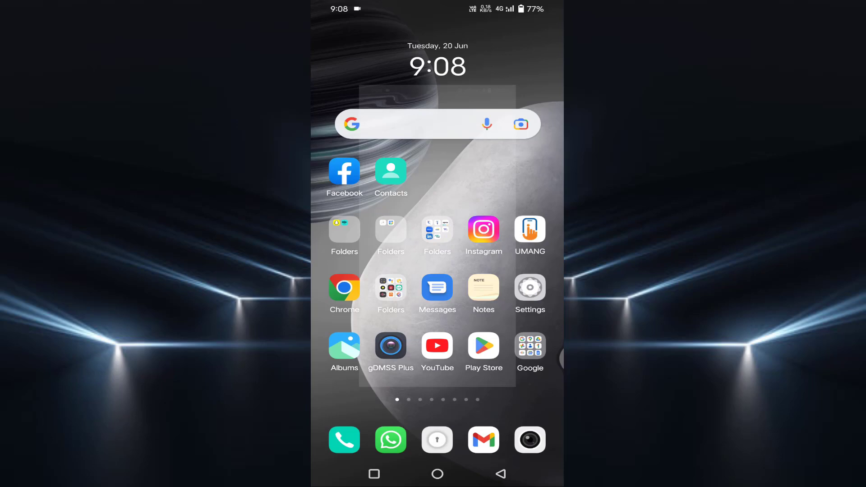
pyautogui.scroll(-10, 438, 271)
pyautogui.scroll(-5, 437, 271)
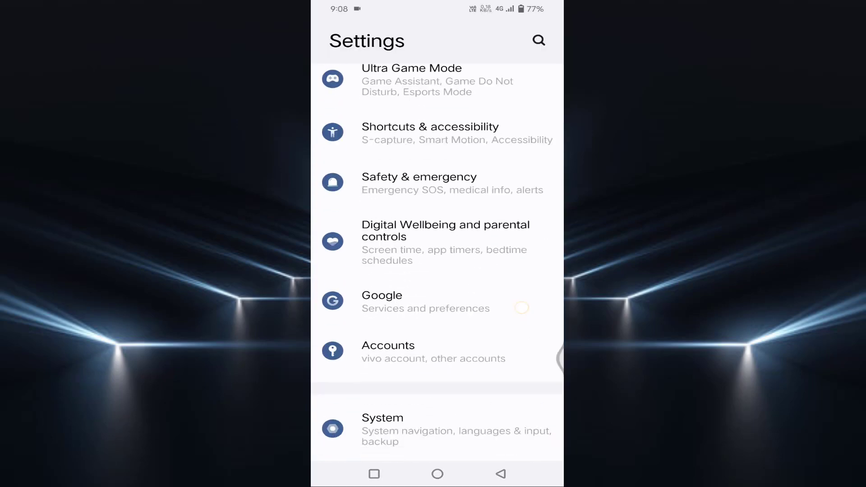
pyautogui.scroll(-2, 437, 271)
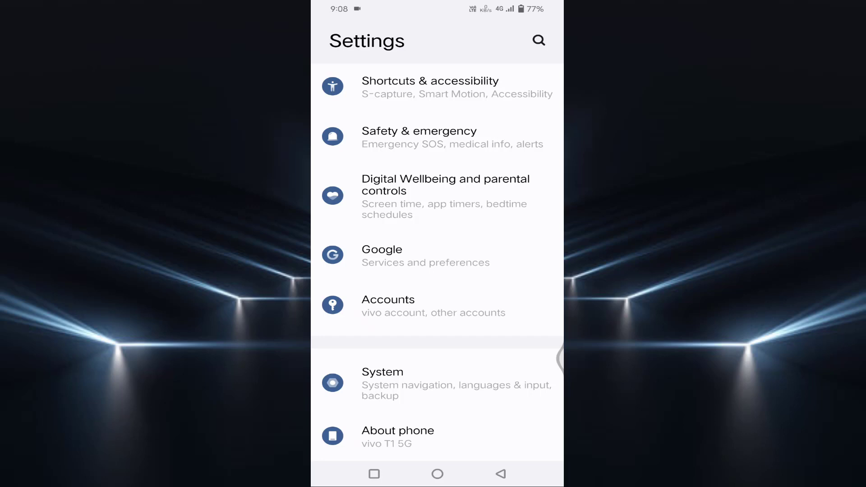
pyautogui.scroll(8, 438, 271)
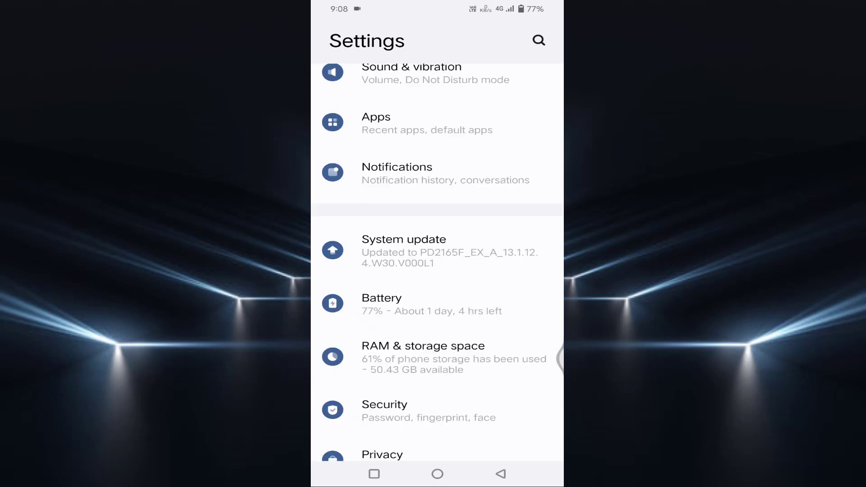
pyautogui.click(437, 250)
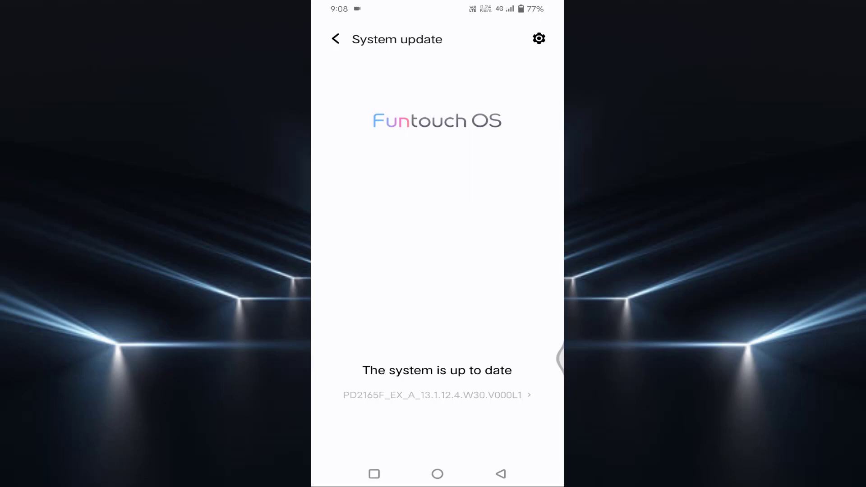
pyautogui.click(501, 474)
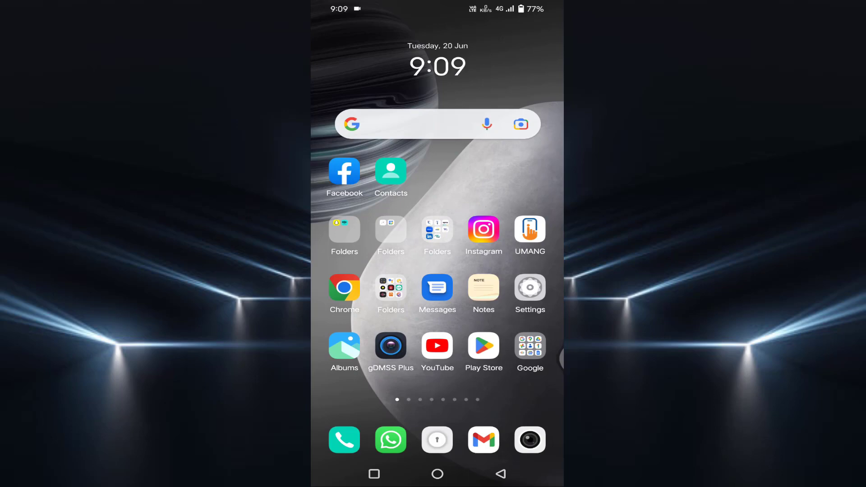
pyautogui.moveTo(437, 4); pyautogui.dragTo(437, 271)
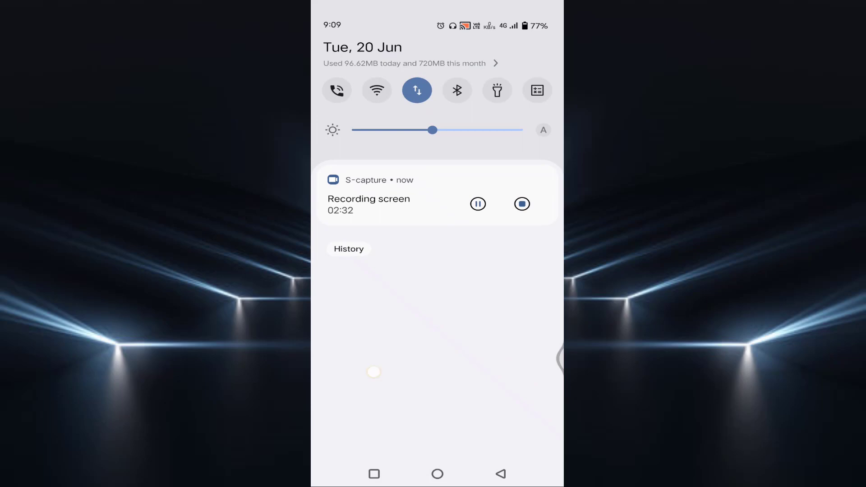
pyautogui.moveTo(438, 406); pyautogui.dragTo(438, 67)
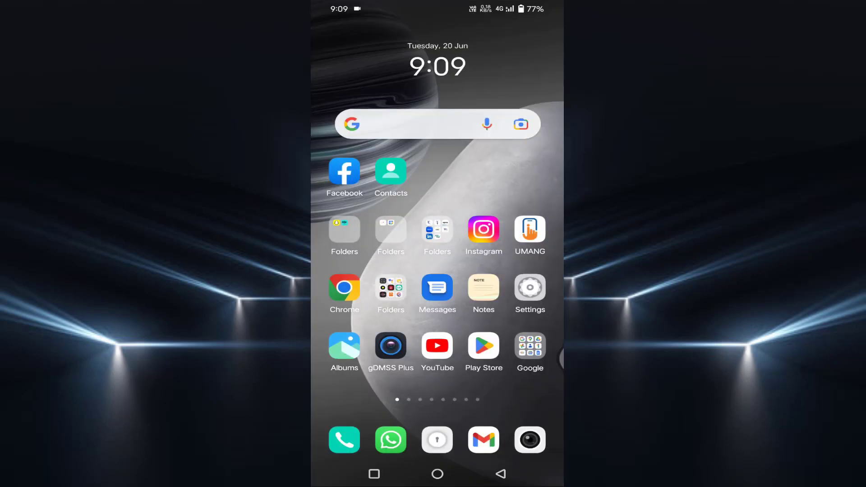